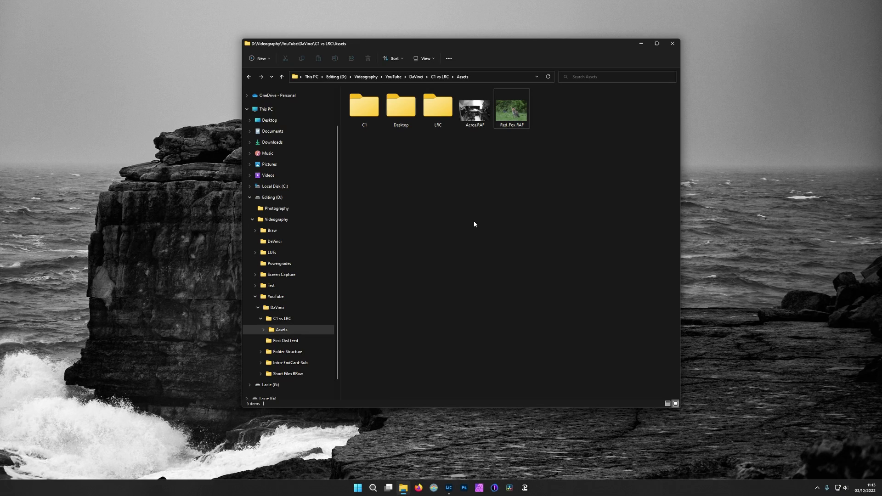
Import Red_Fox.RAF and Acros.RAF from the Assets folder into the catalog in Add mode
key("Left")
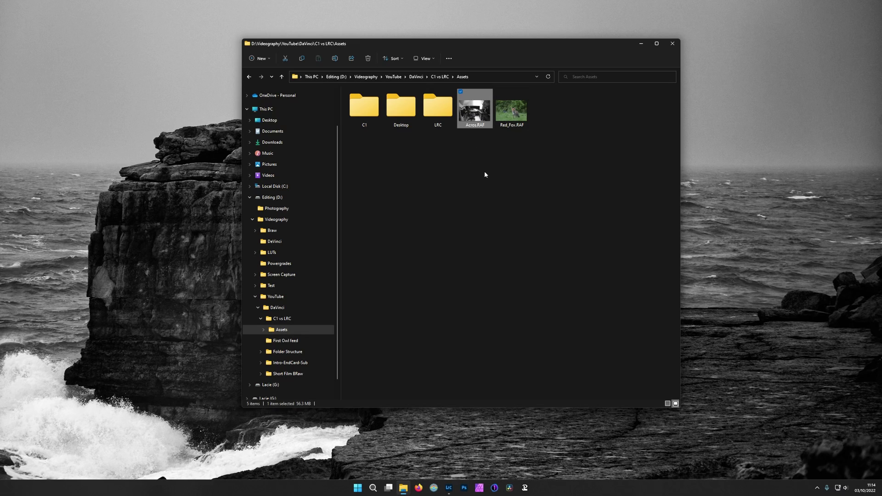
mouse_move(470, 118)
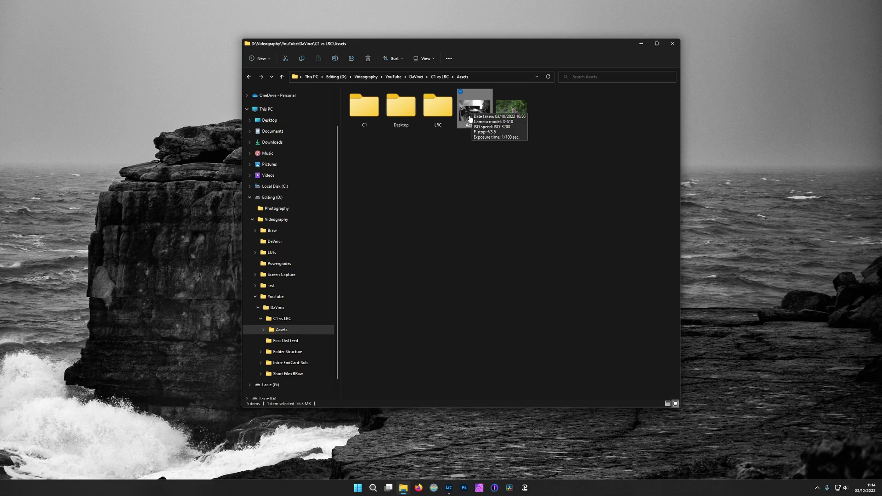
left_click(494, 234)
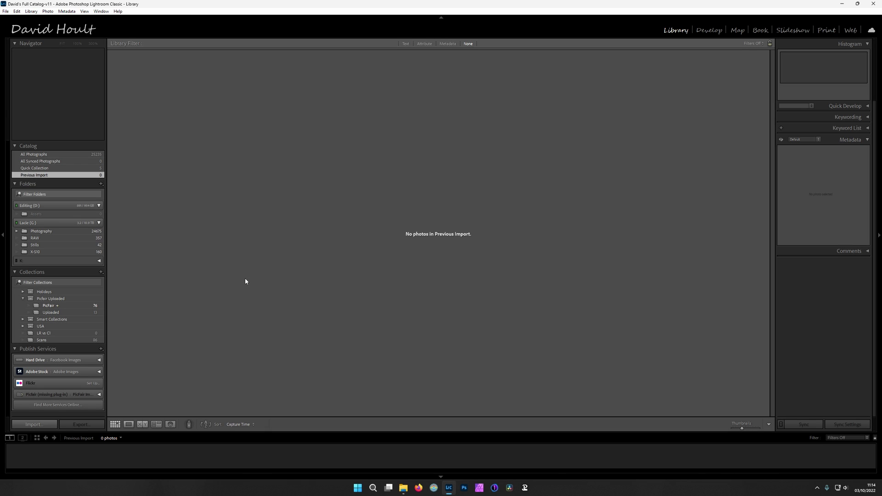
left_click(34, 424)
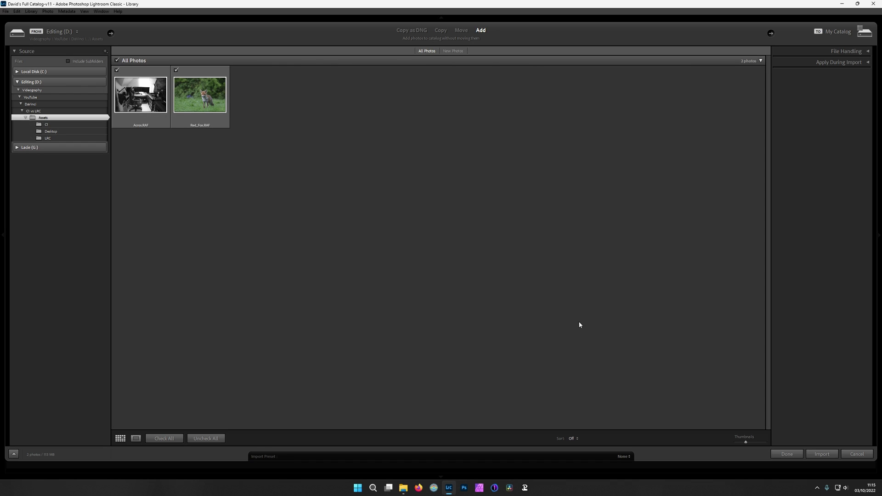
left_click(822, 454)
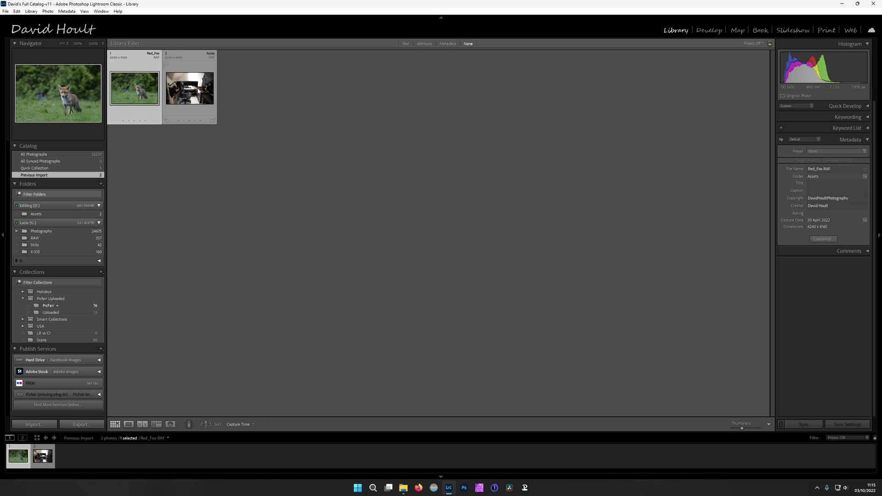
View the Acros photo in Develop, where it shows in colour with Adobe Color, then return to Library
double_click(187, 118)
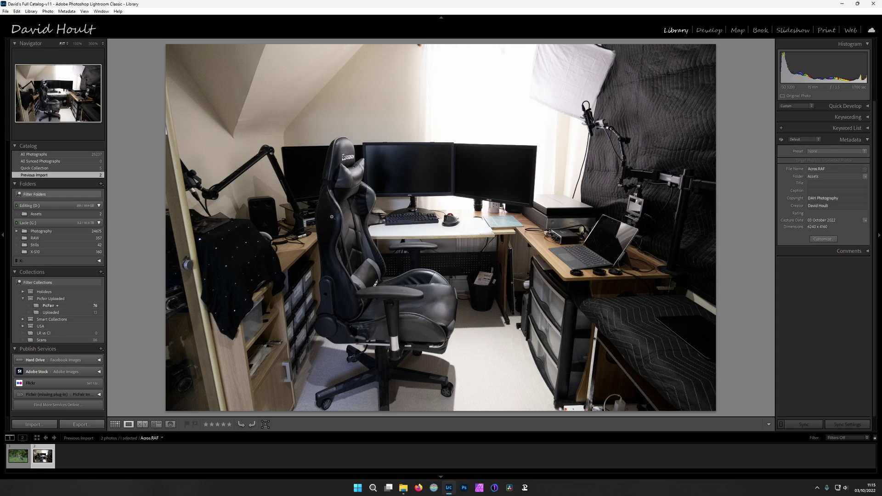
left_click(709, 30)
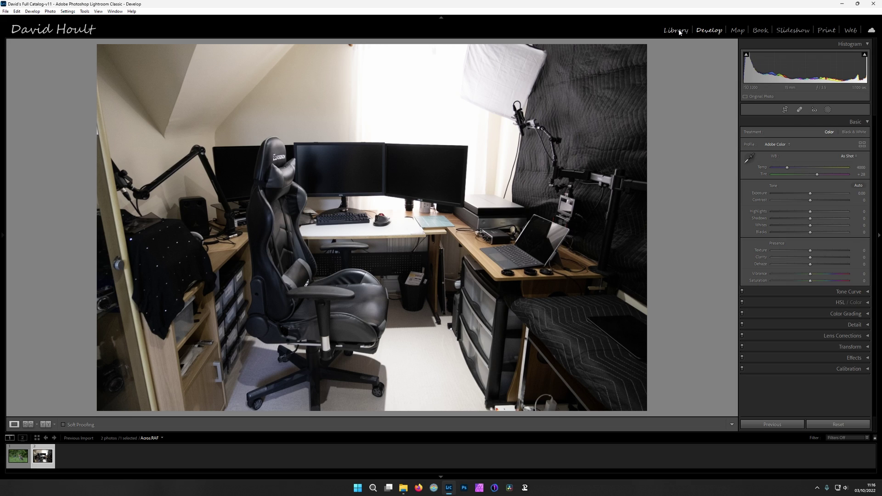
left_click(678, 31)
Remove the Acros photo from the Lightroom catalog in Grid view, keeping the file on disk
key("g")
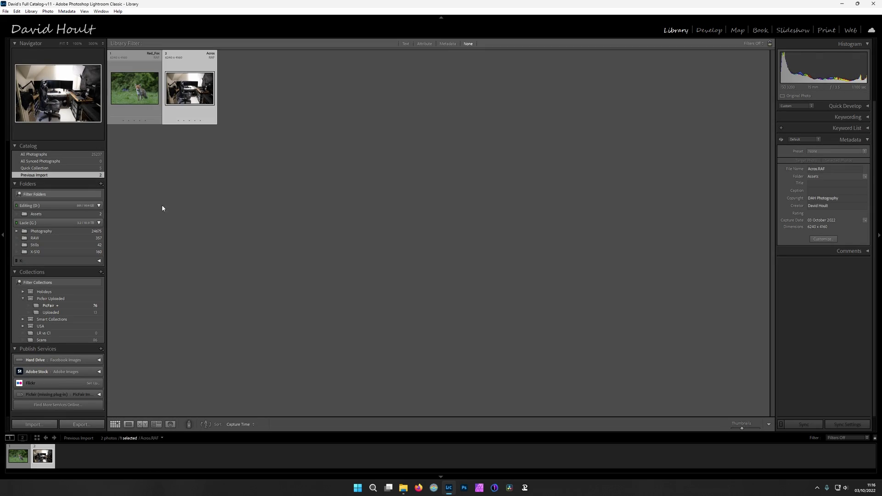
right_click(205, 90)
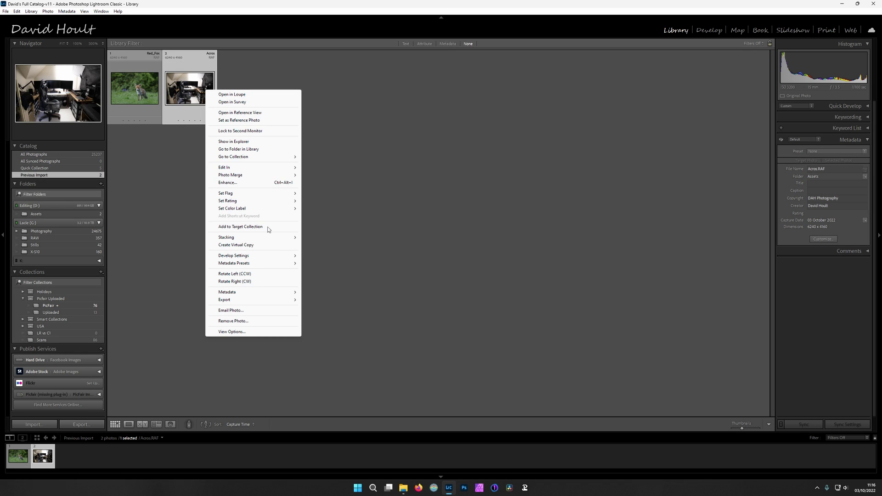
left_click(240, 322)
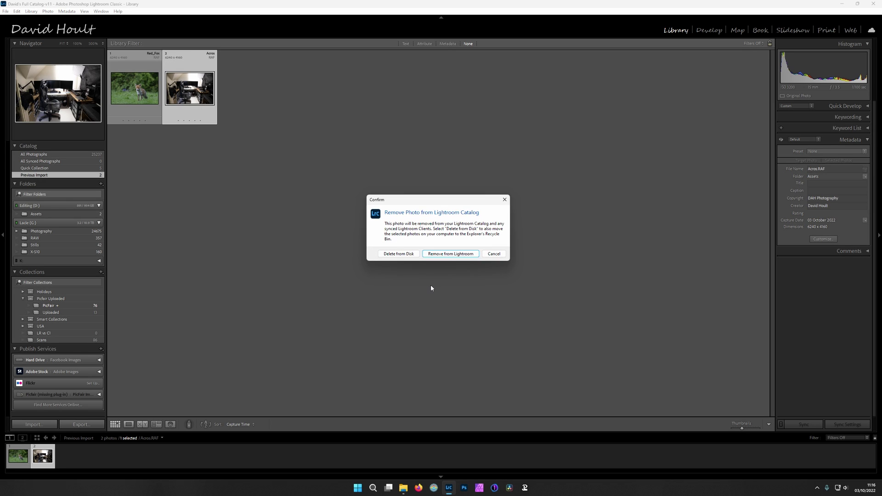
left_click(448, 256)
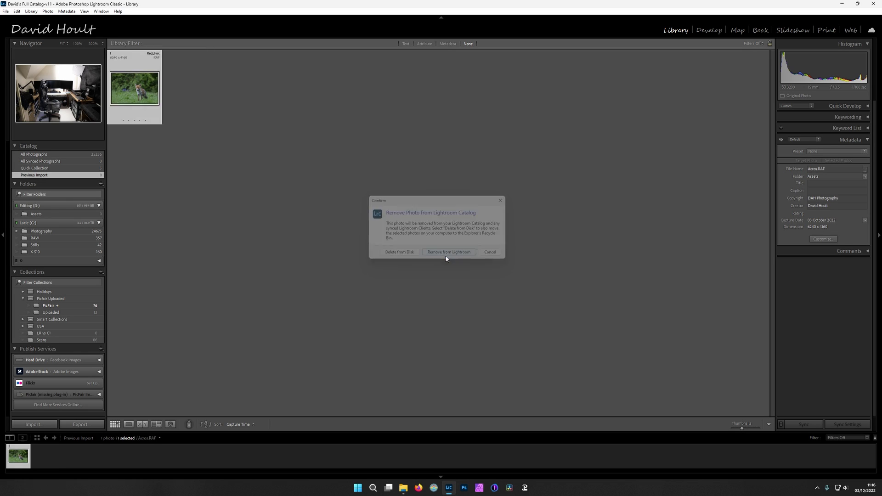
Open Edit > Preferences at the Presets section
left_click(20, 14)
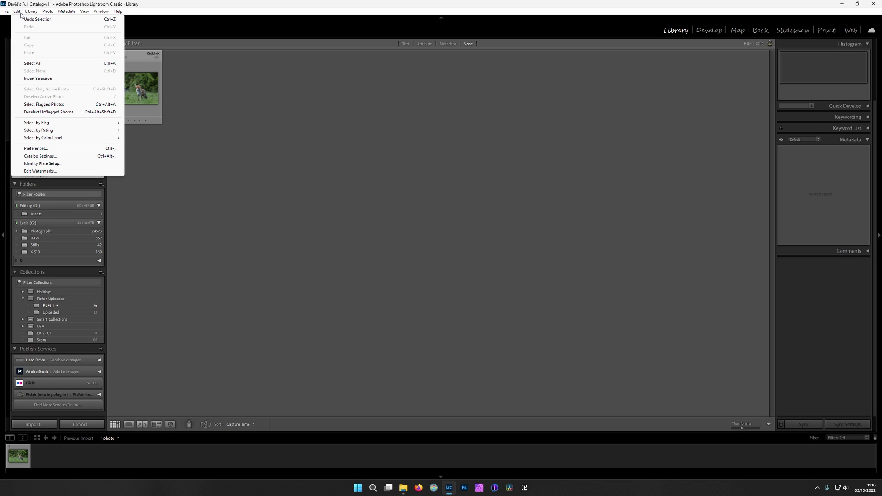
left_click(40, 149)
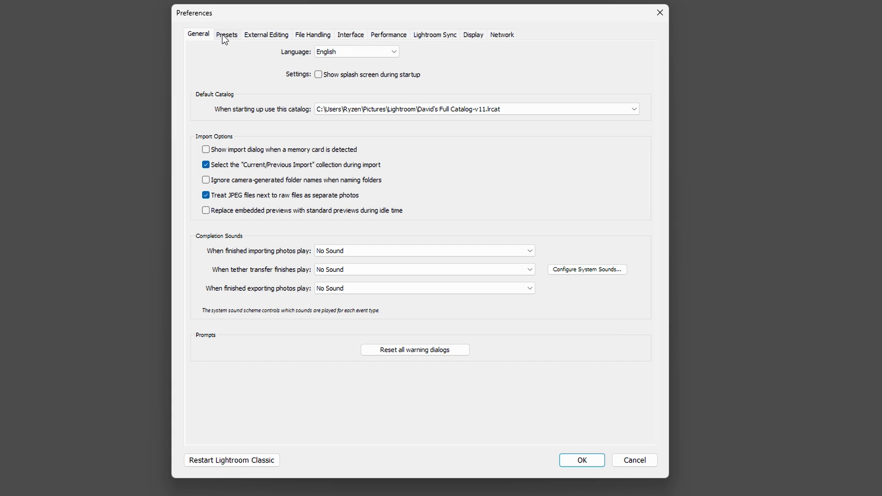
left_click(222, 35)
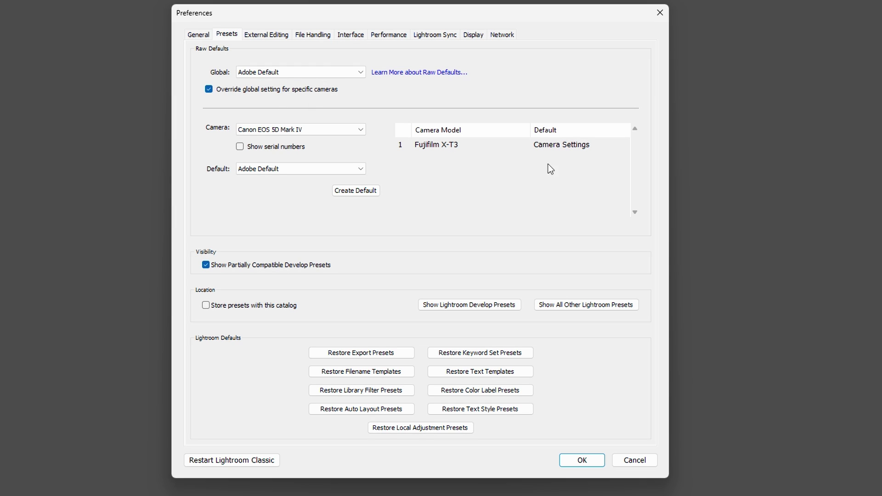
List the Raw Defaults cameras, showing Fujifilm X-T3 set to Camera Settings
left_click(361, 131)
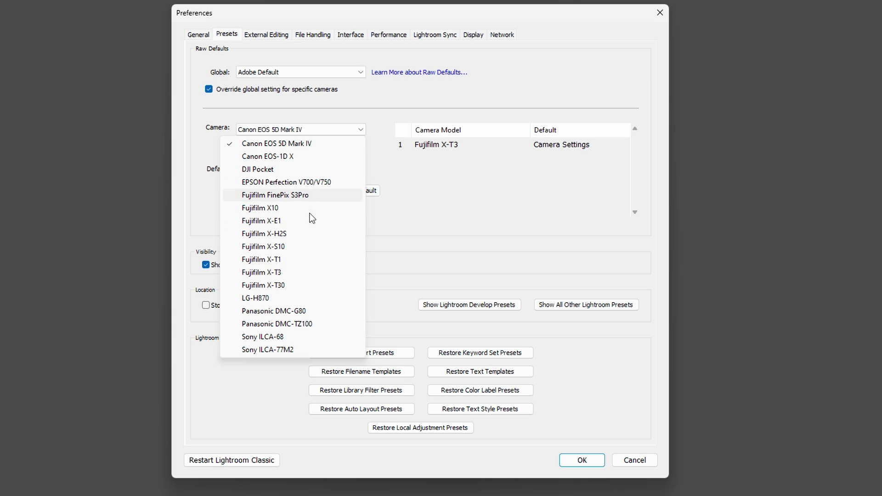
Create a Camera Settings raw default for the Fujifilm X-S10 and close Preferences with OK
left_click(263, 249)
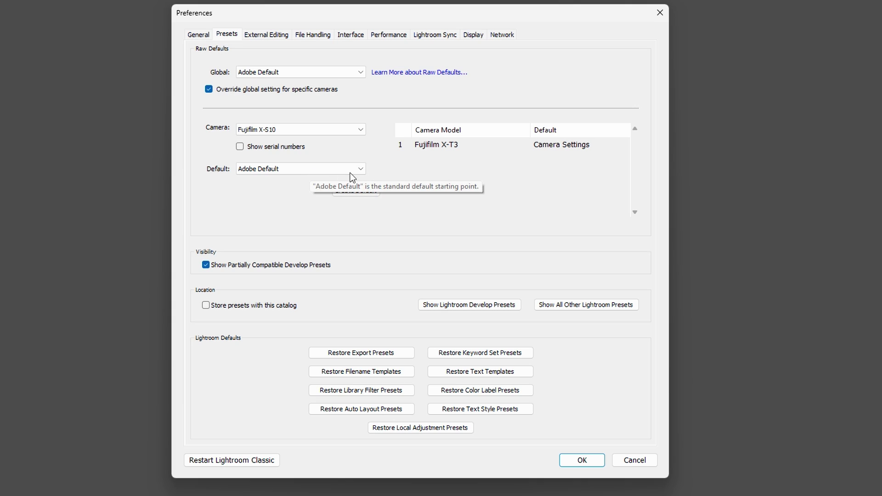
left_click(361, 169)
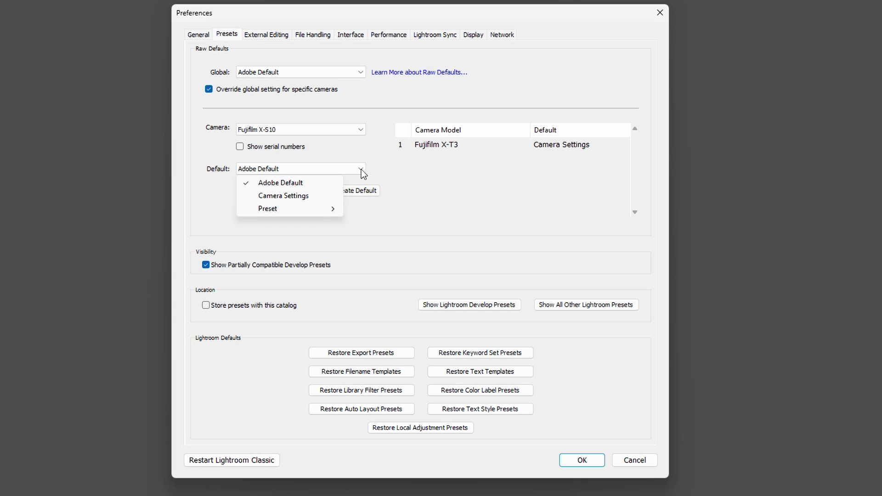
left_click(294, 197)
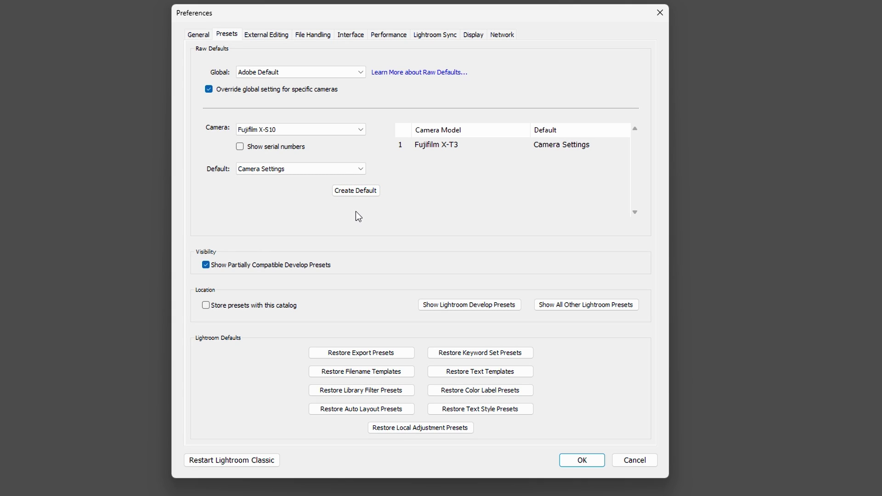
left_click(357, 191)
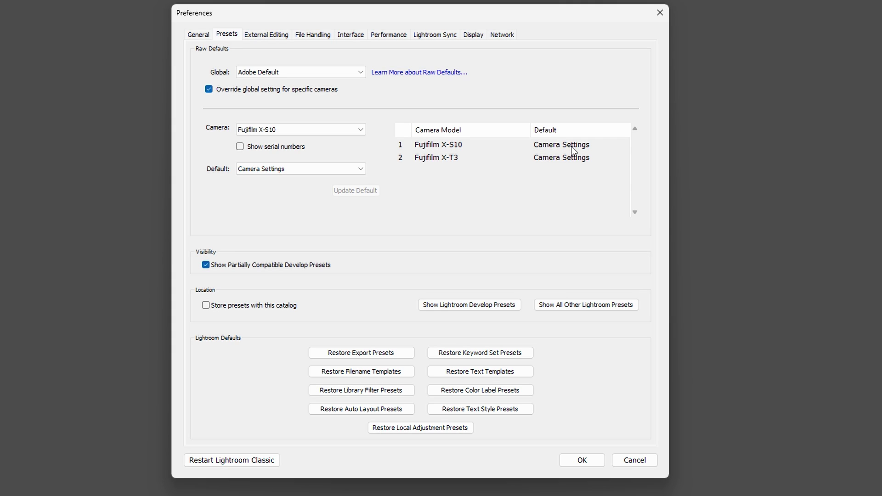
left_click(581, 461)
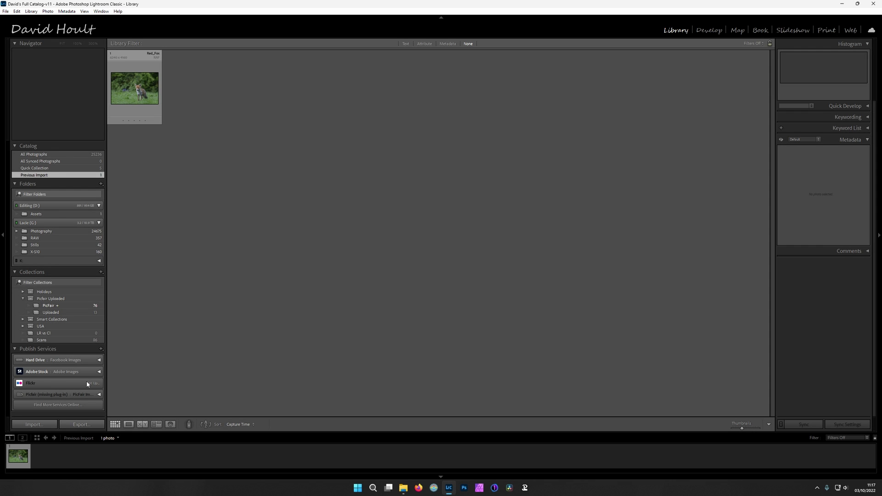
Re-import Acros.RAF and open it in Develop, now showing the Camera ACROS black-and-white profile
left_click(33, 424)
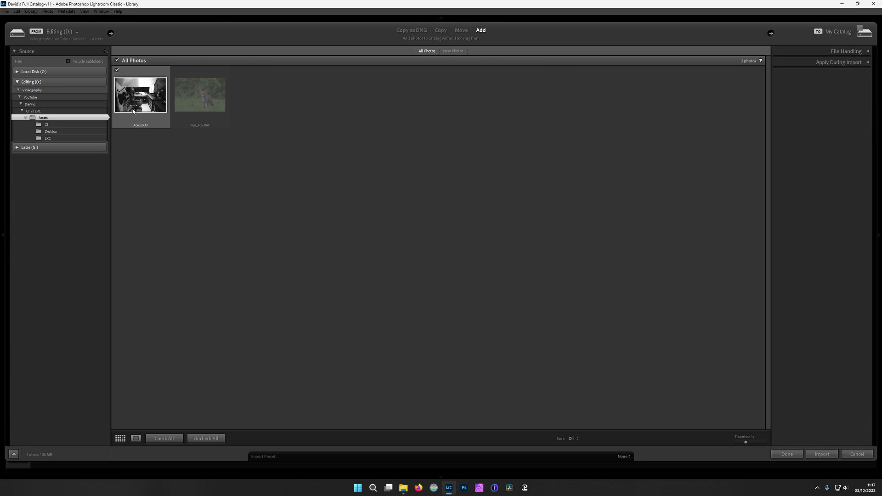
left_click(822, 454)
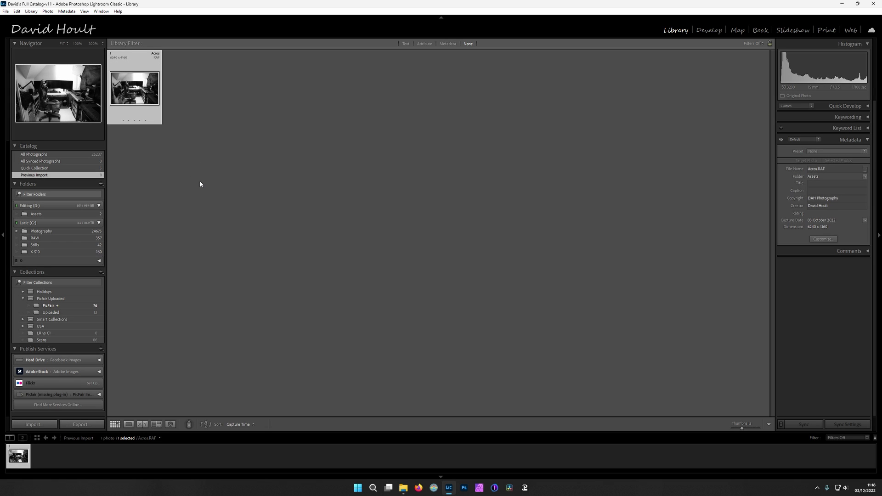
double_click(135, 96)
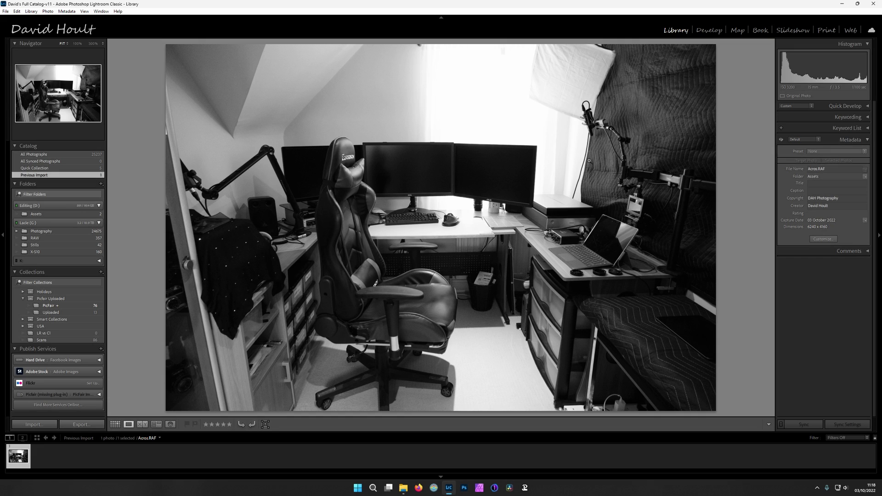
left_click(709, 30)
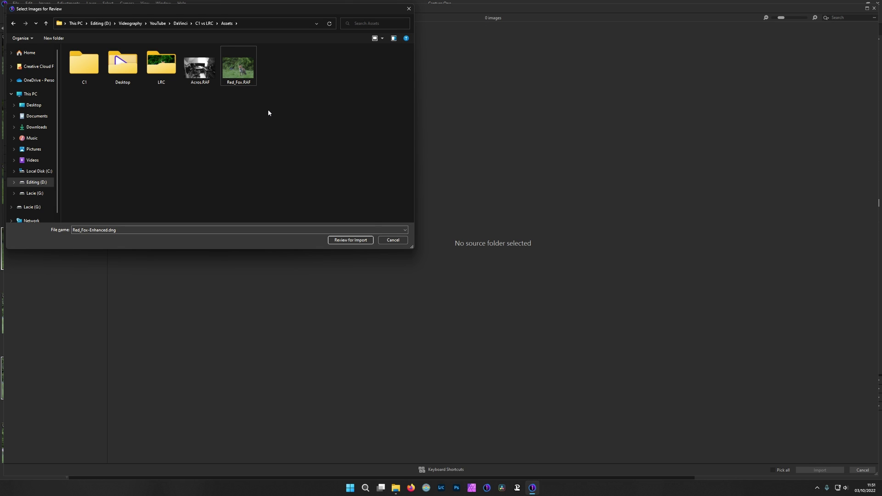
Select Acros.RAF and Red_Fox.RAF in Capture One and import both images
key("shift+Left")
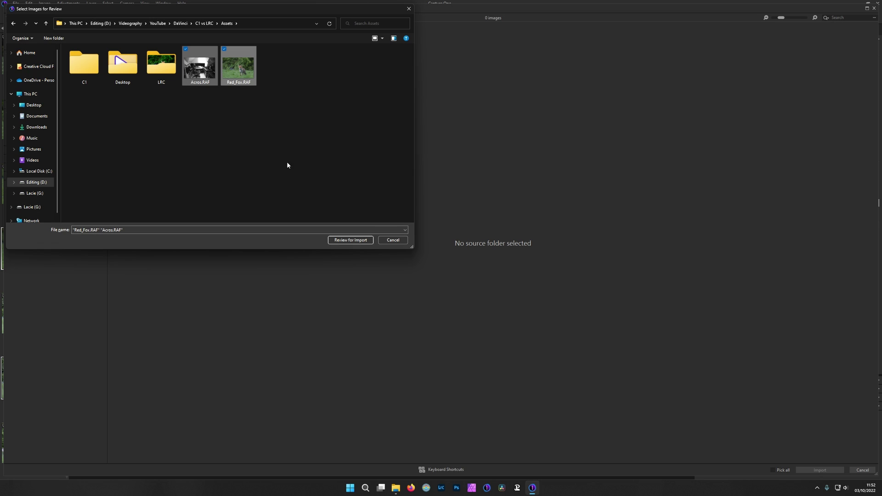
key("Return")
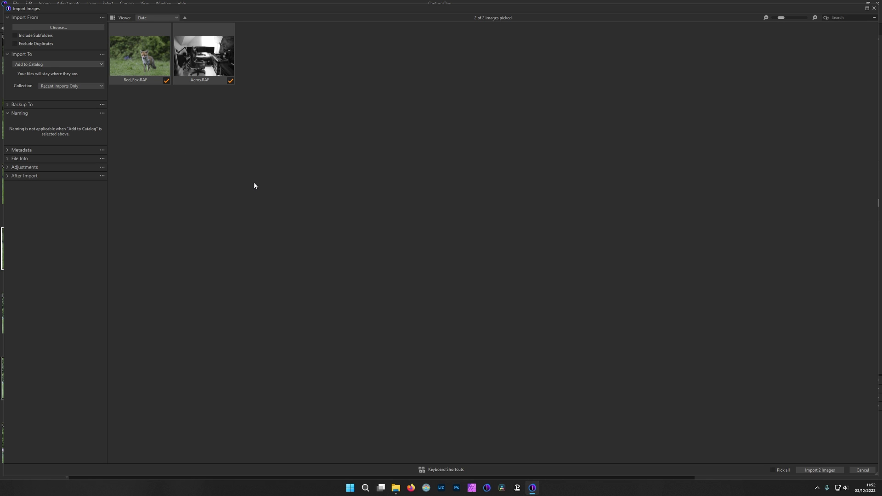
left_click(821, 471)
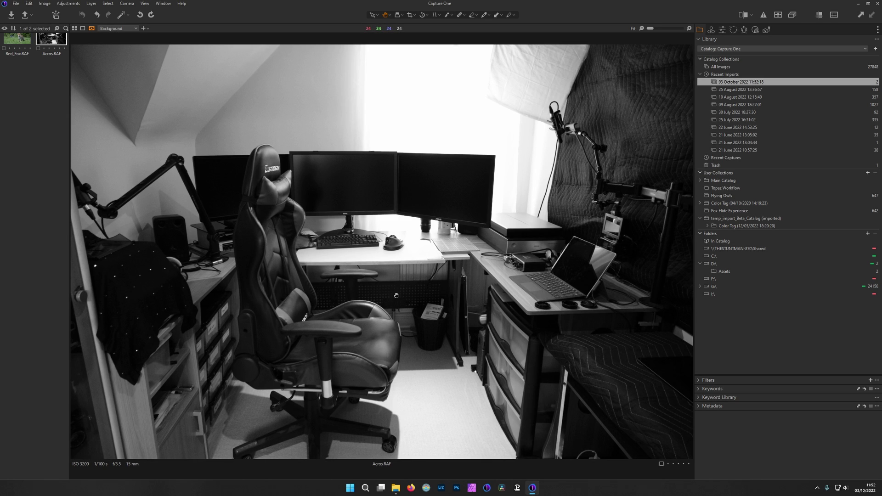
Show Capture One's Color tools, expand Base Characteristics, and list the available tone curves
left_click(711, 30)
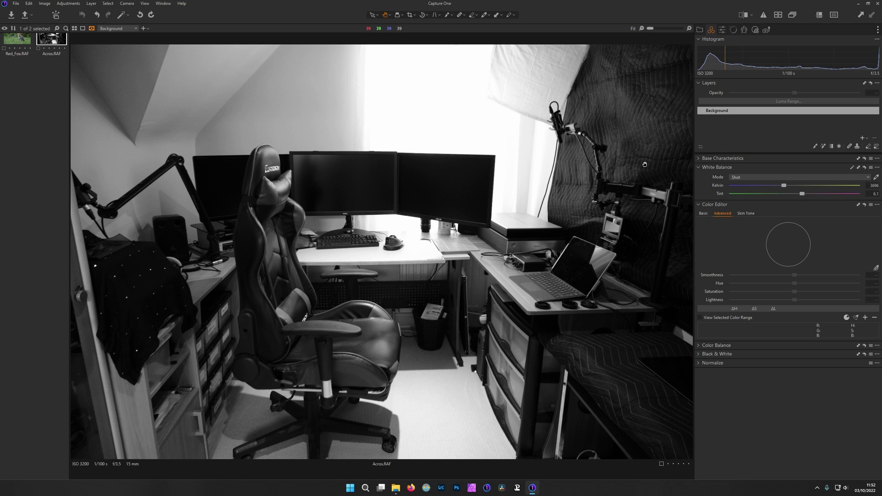
left_click(716, 158)
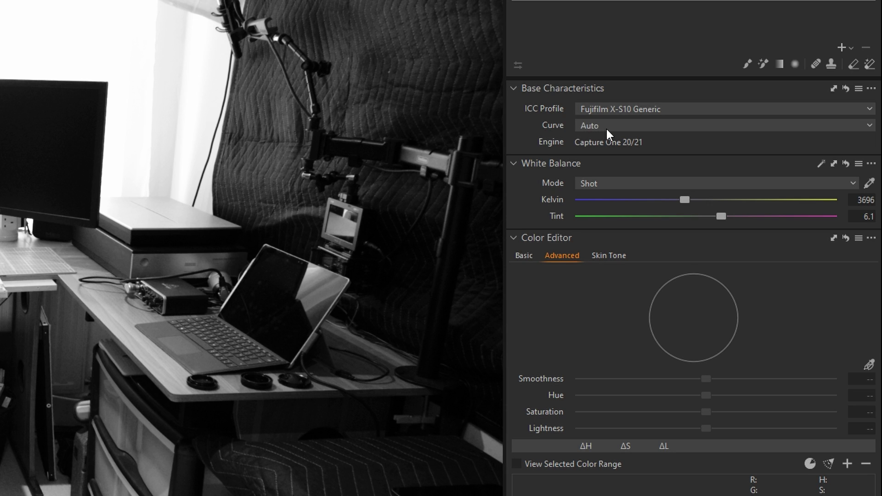
left_click(678, 126)
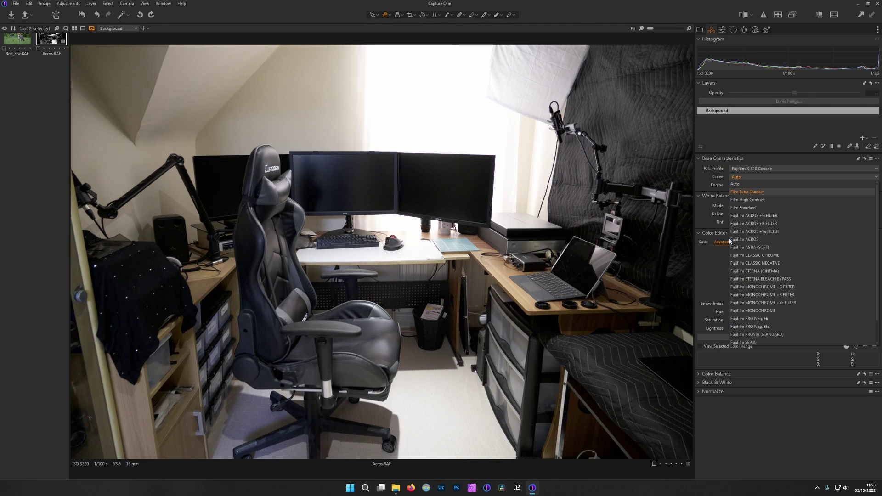
left_click(735, 183)
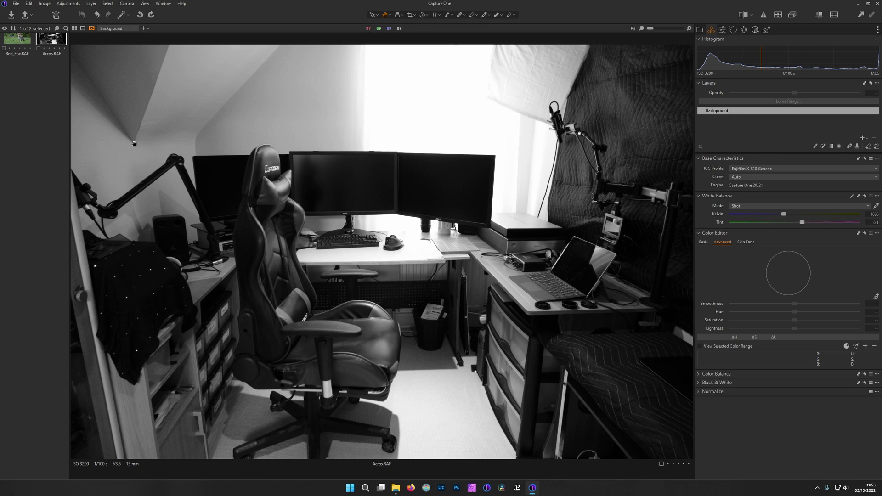
left_click(10, 41)
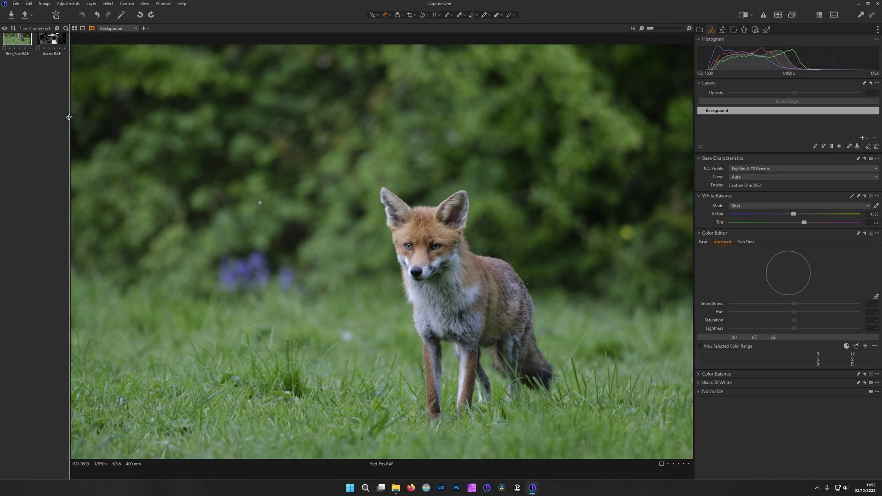